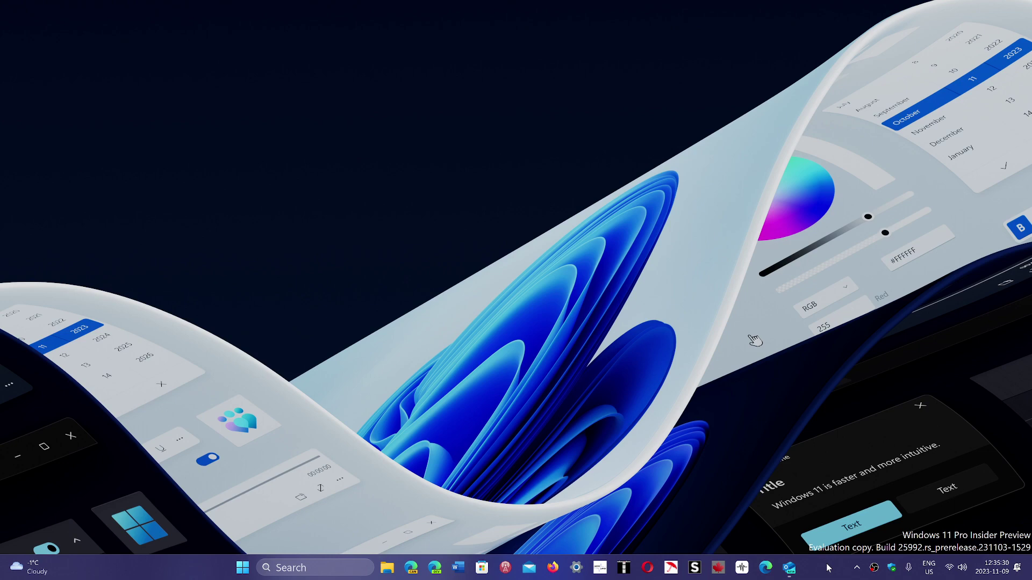
Restore Outlook from the taskbar to show the empty Conversation History folder
click(790, 567)
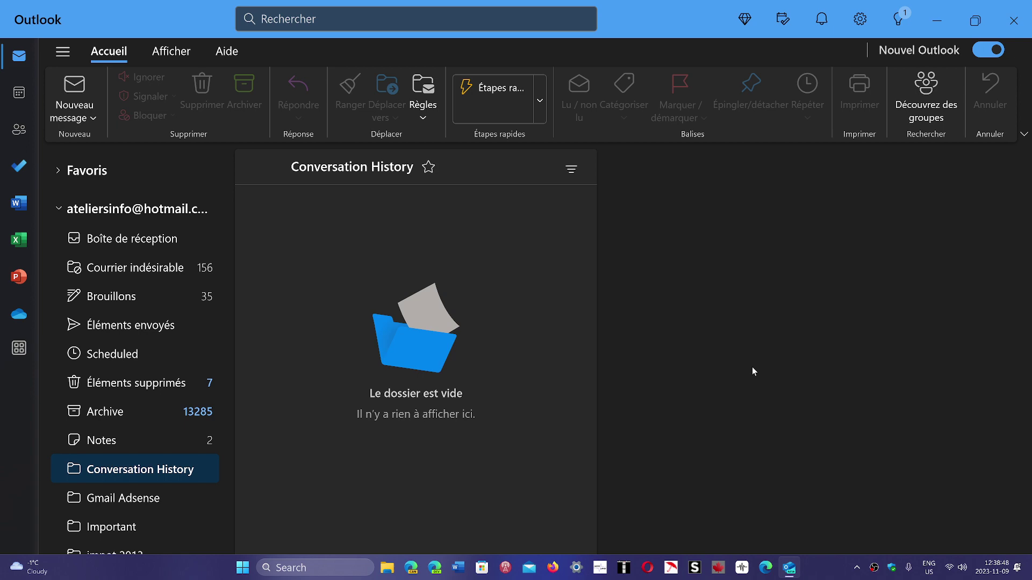
Close the Outlook window, leaving only the Windows 11 wallpaper and taskbar
click(1014, 20)
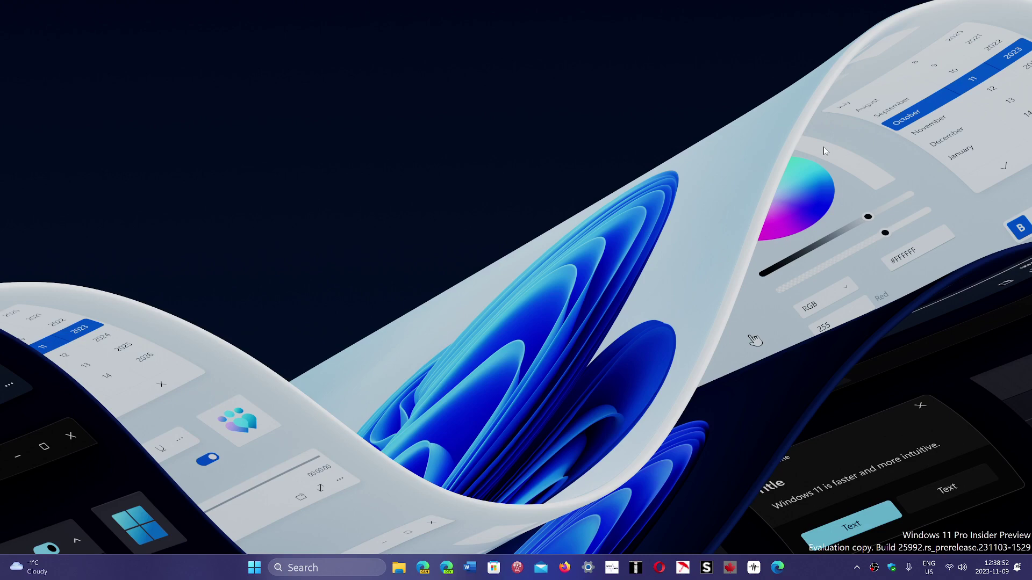